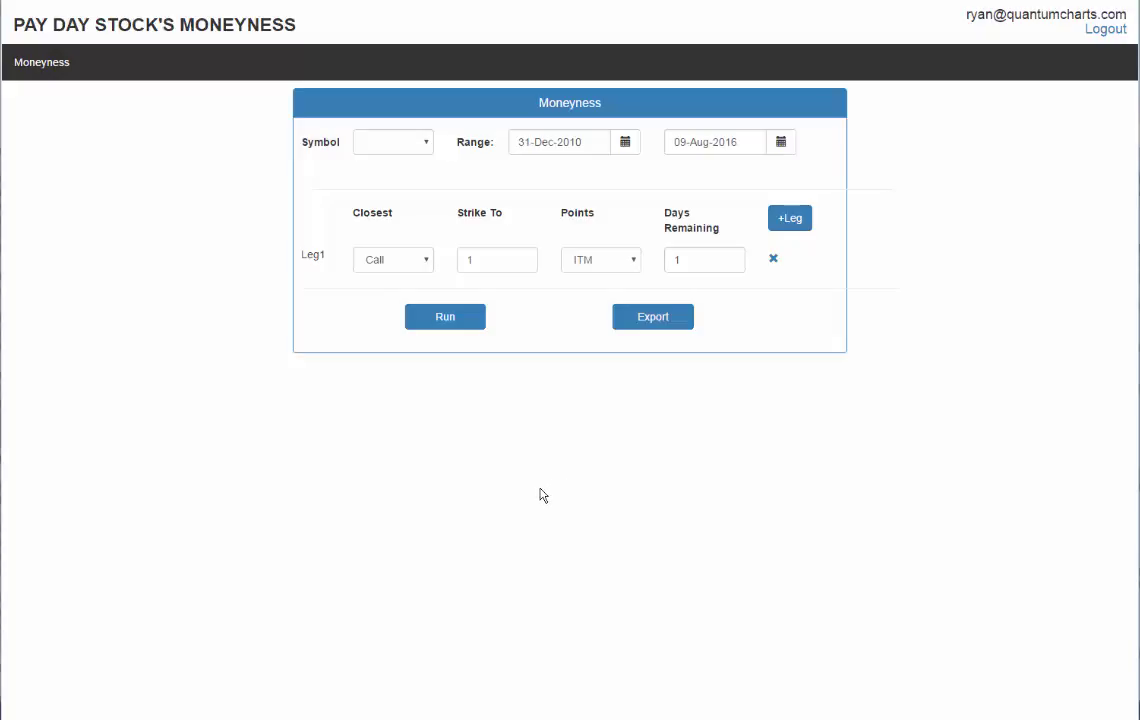
Choose SPY from the Symbol list as the report's ticker
{"action": "left_click", "coordinate": [379, 147]}
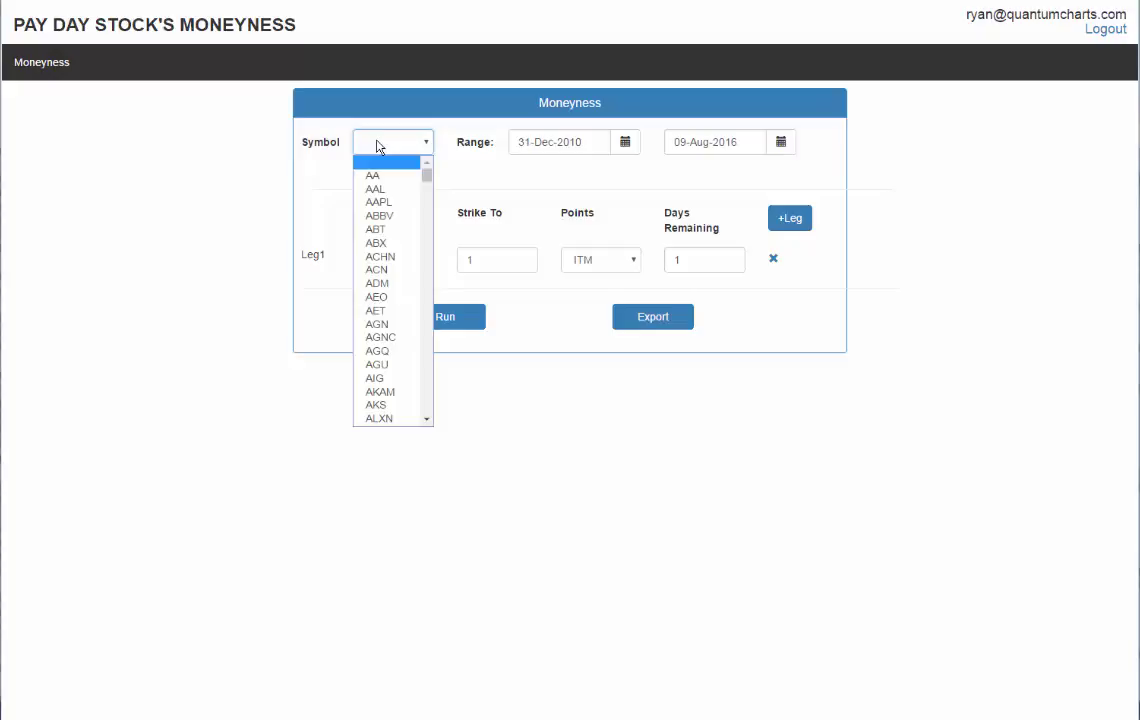
{"action": "type", "text": "s"}
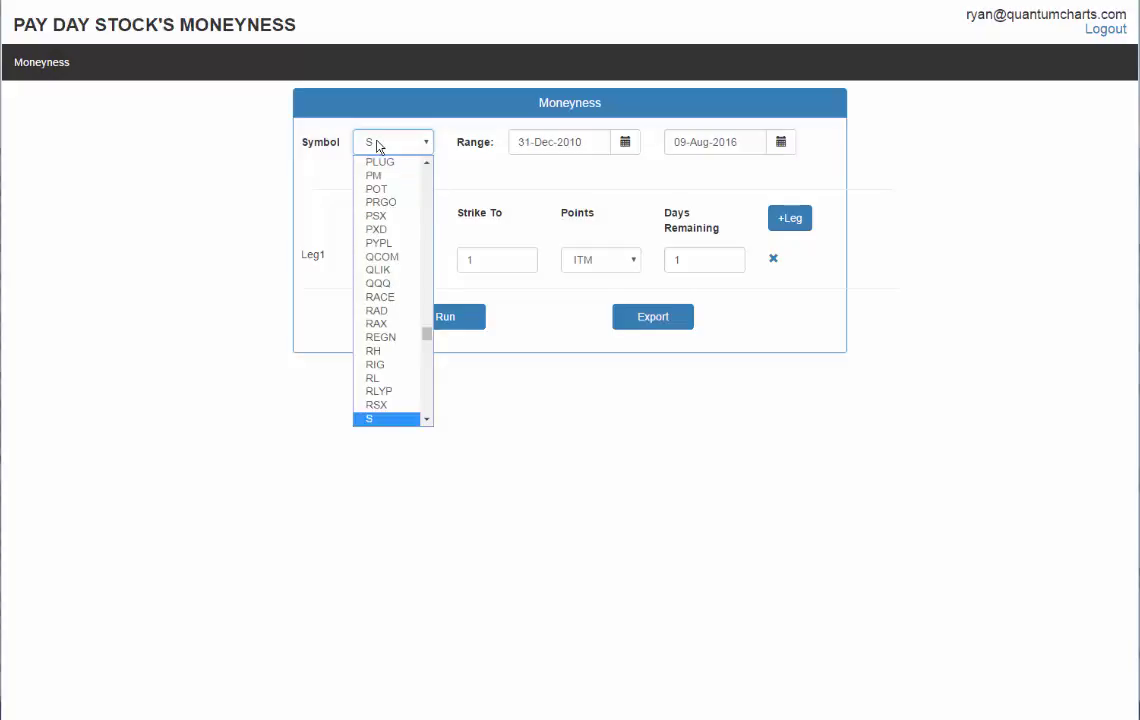
{"action": "type", "text": "py"}
{"action": "key", "text": "Return"}
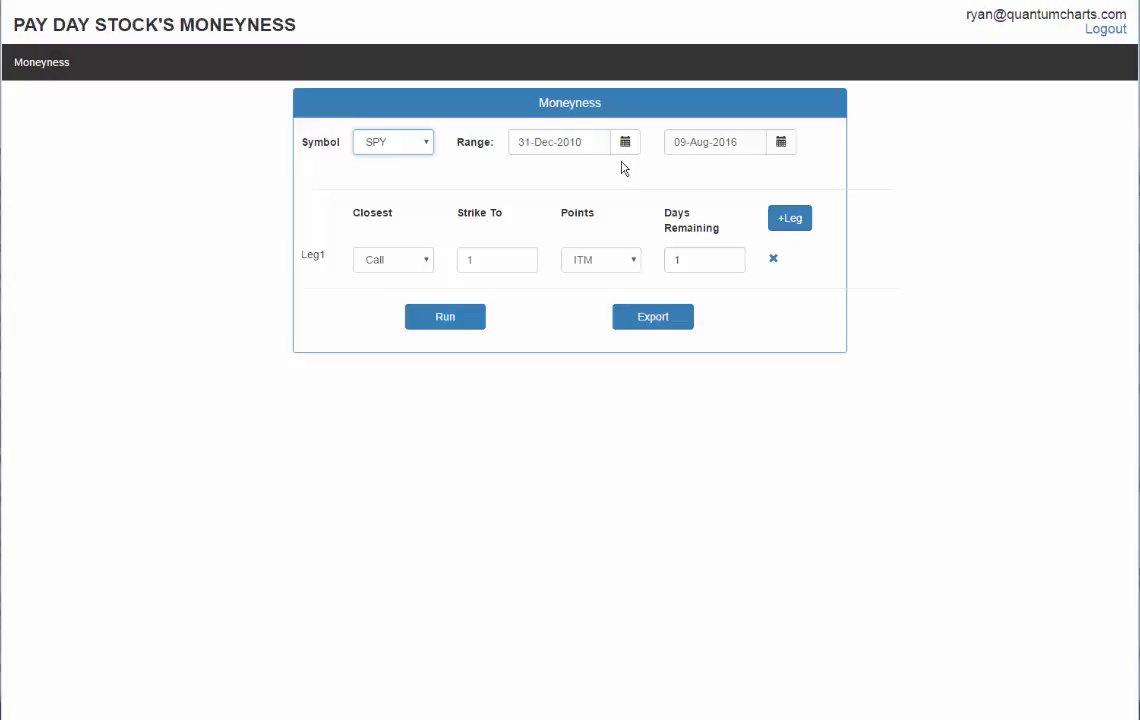
Move the range start date from 31-Dec-2010 forward to 01-Jan-2015 in the calendar
{"action": "left_click", "coordinate": [625, 146]}
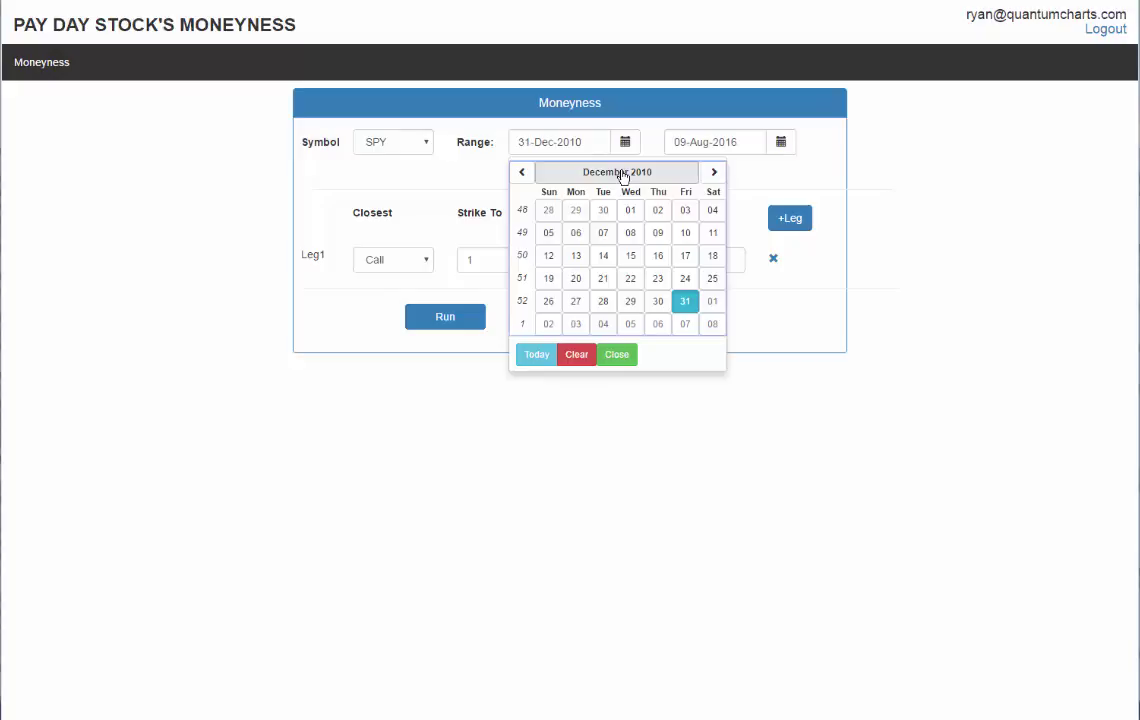
{"action": "left_click", "coordinate": [621, 174]}
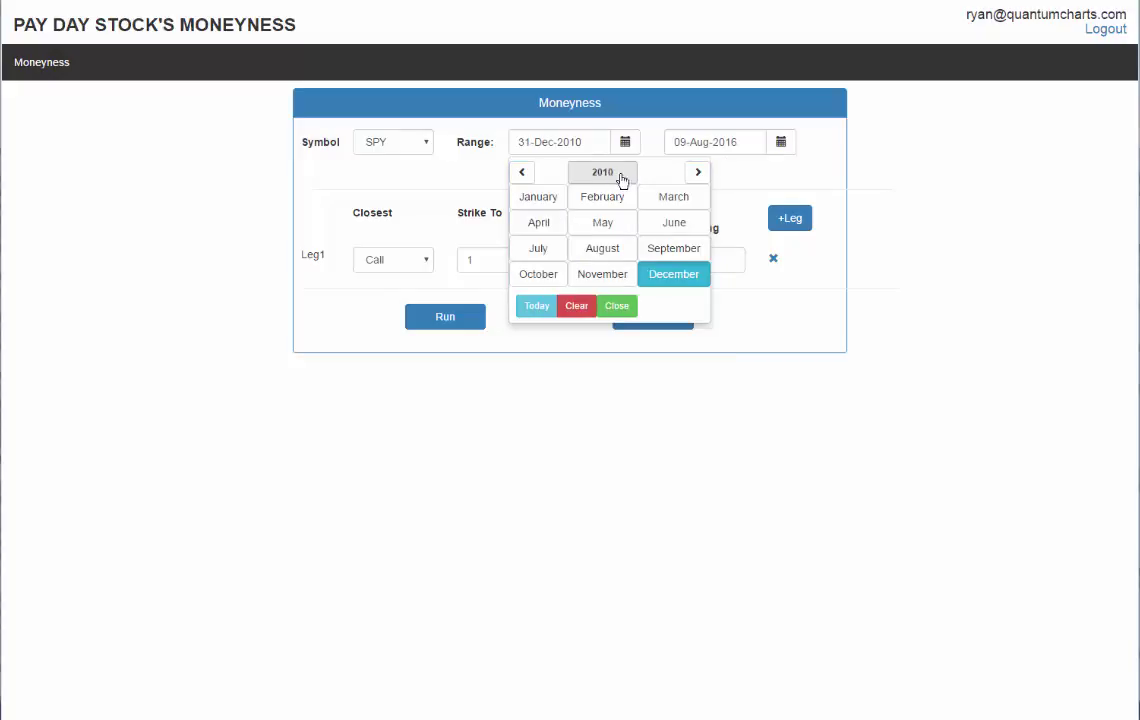
{"action": "left_click", "coordinate": [698, 172]}
{"action": "left_click", "coordinate": [698, 172]}
{"action": "left_click", "coordinate": [698, 172]}
{"action": "left_click", "coordinate": [697, 174]}
{"action": "left_click", "coordinate": [697, 174]}
{"action": "left_click", "coordinate": [538, 199]}
{"action": "left_click", "coordinate": [657, 211]}
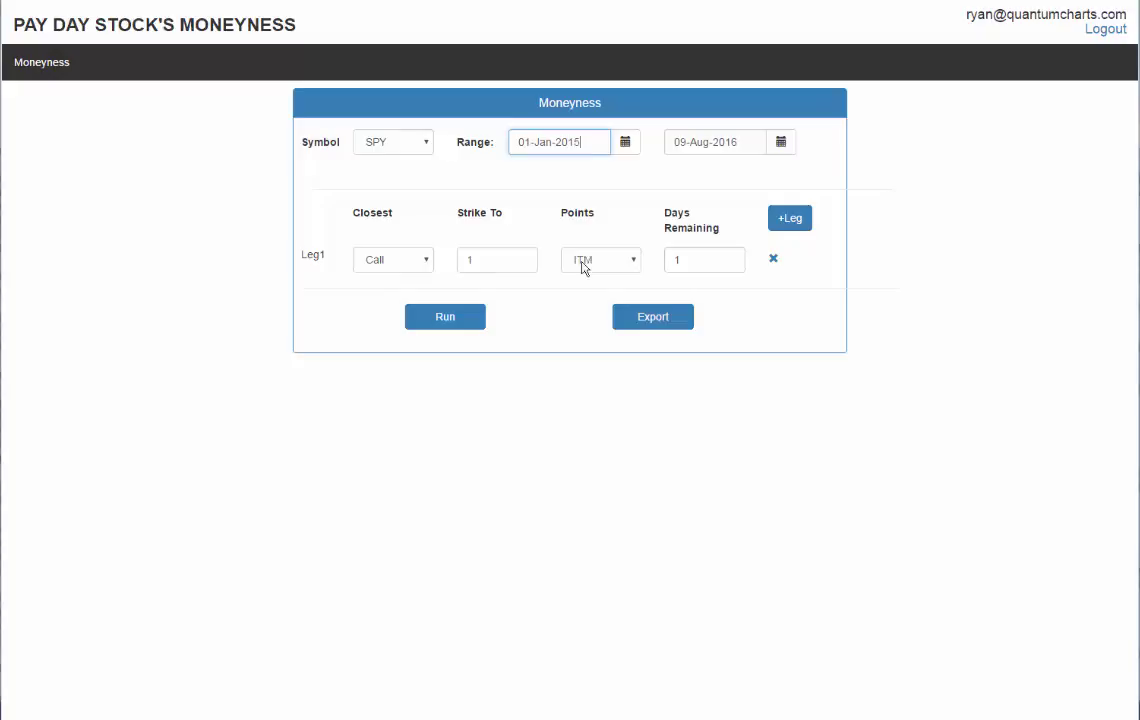
Set Leg1's days remaining to 7 and run the SPY report (89 occurrences, 2.19 average bid)
{"action": "double_click", "coordinate": [678, 260]}
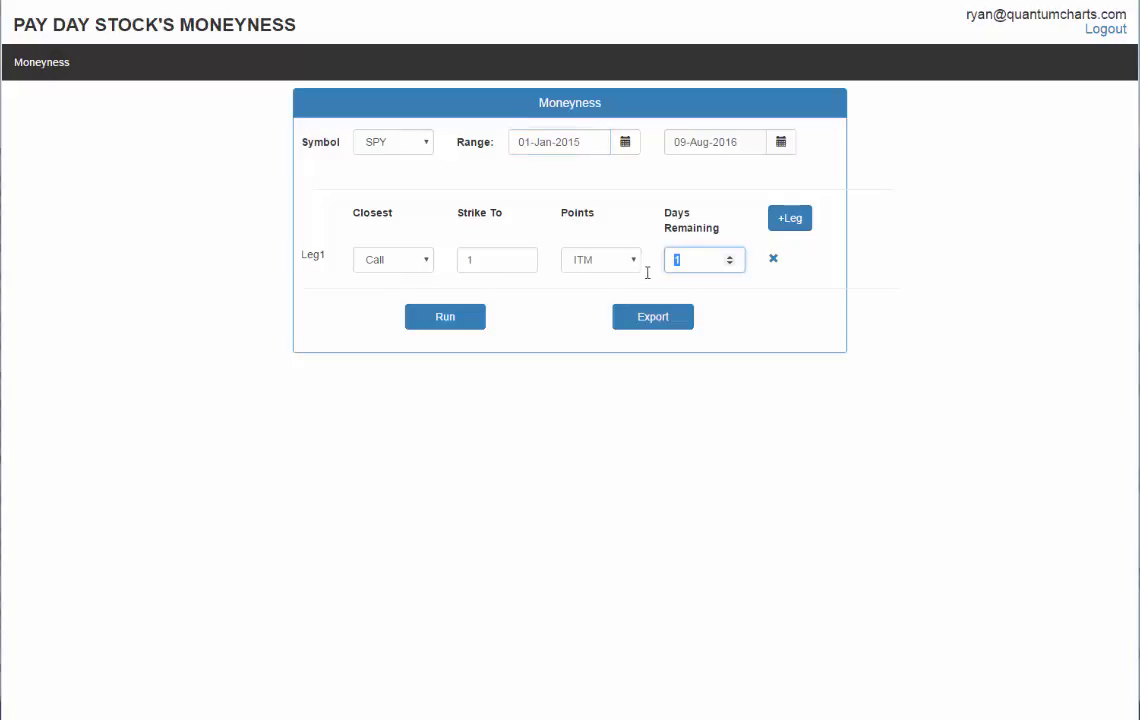
{"action": "type", "text": "7"}
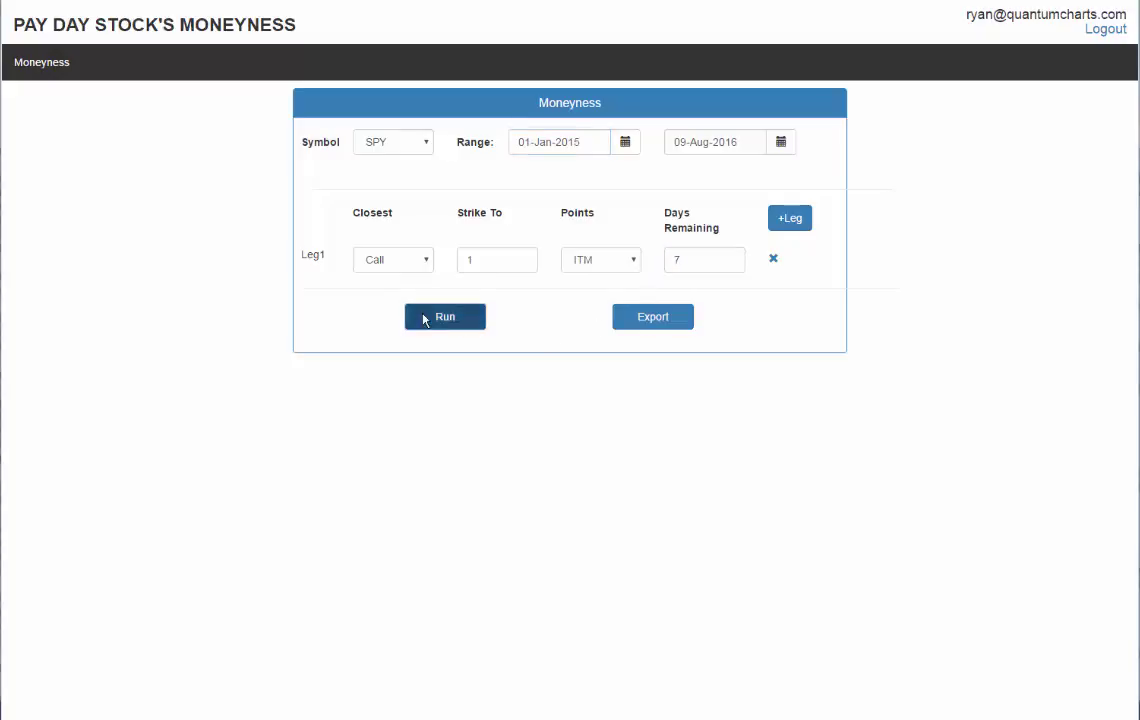
{"action": "left_click", "coordinate": [425, 318]}
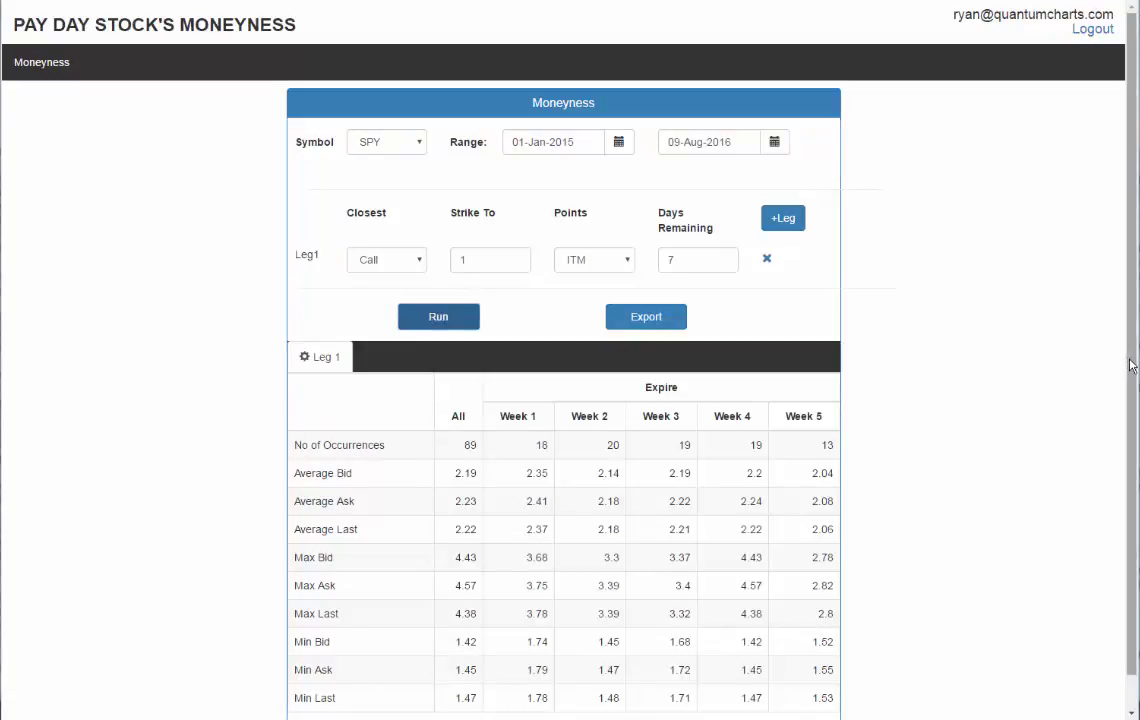
{"action": "left_click_drag", "start_coordinate": [1133, 392], "coordinate": [1134, 424]}
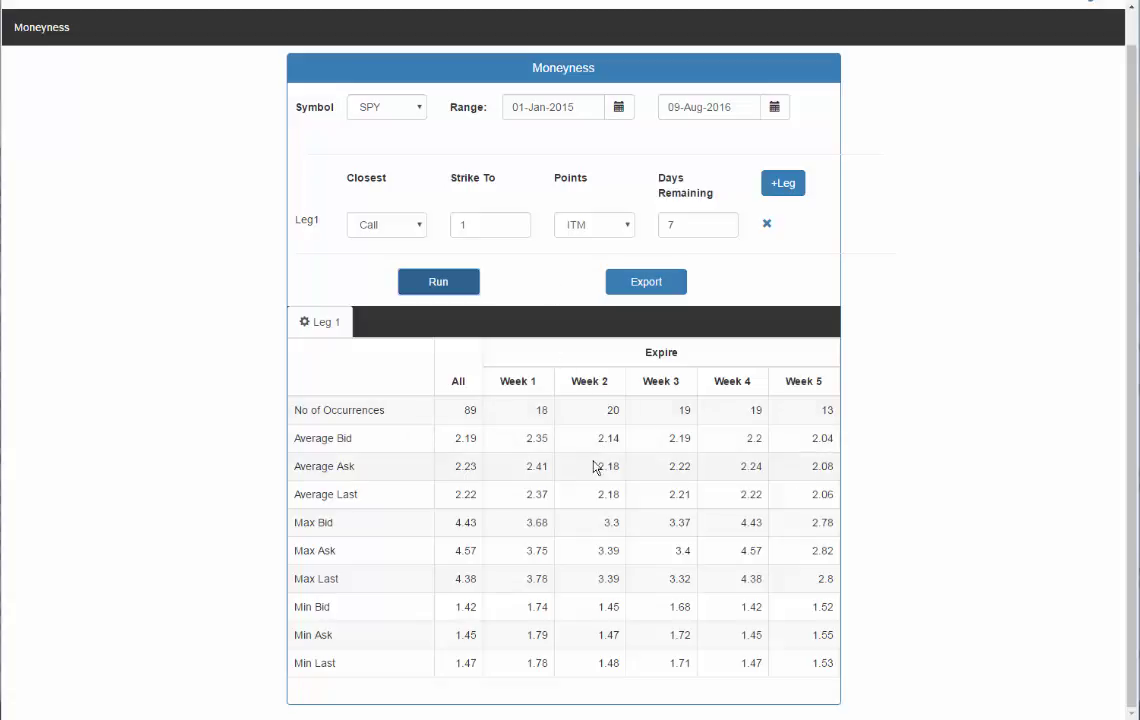
Change Leg1's strike from 1 to 2 and rerun the report
{"action": "left_click", "coordinate": [479, 227]}
{"action": "key", "text": "BackSpace"}
{"action": "type", "text": "2"}
{"action": "left_click", "coordinate": [471, 284]}
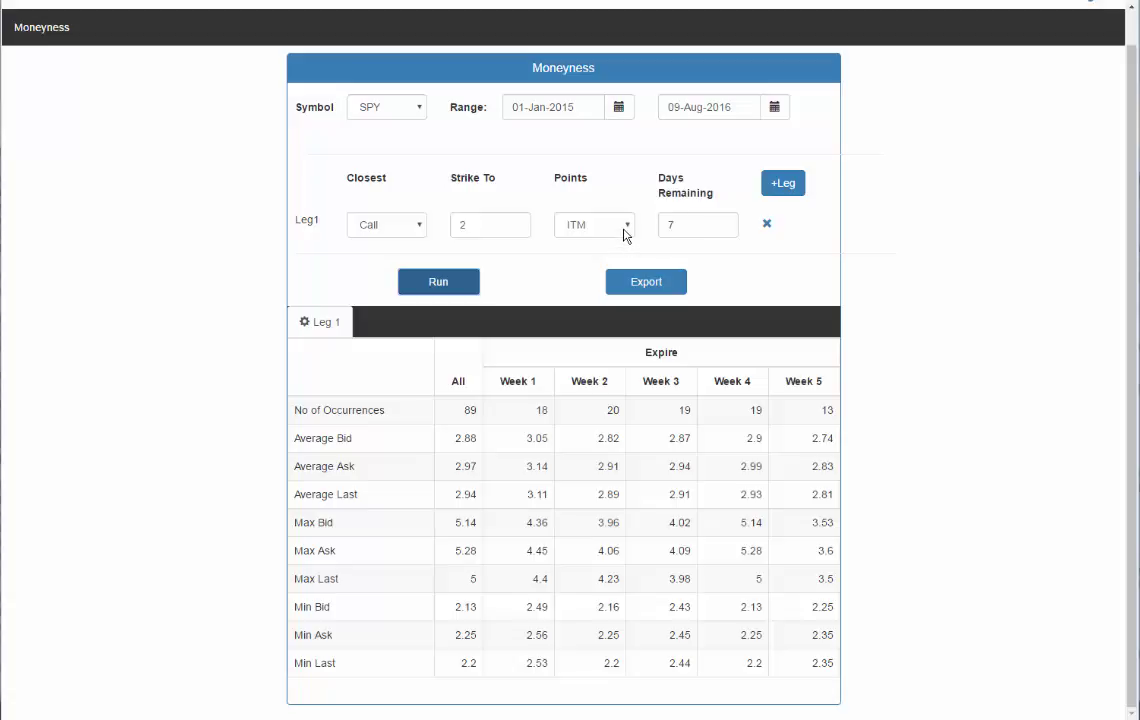
Keep Leg1 in the money (ITM) and add a second call leg
{"action": "left_click", "coordinate": [627, 228]}
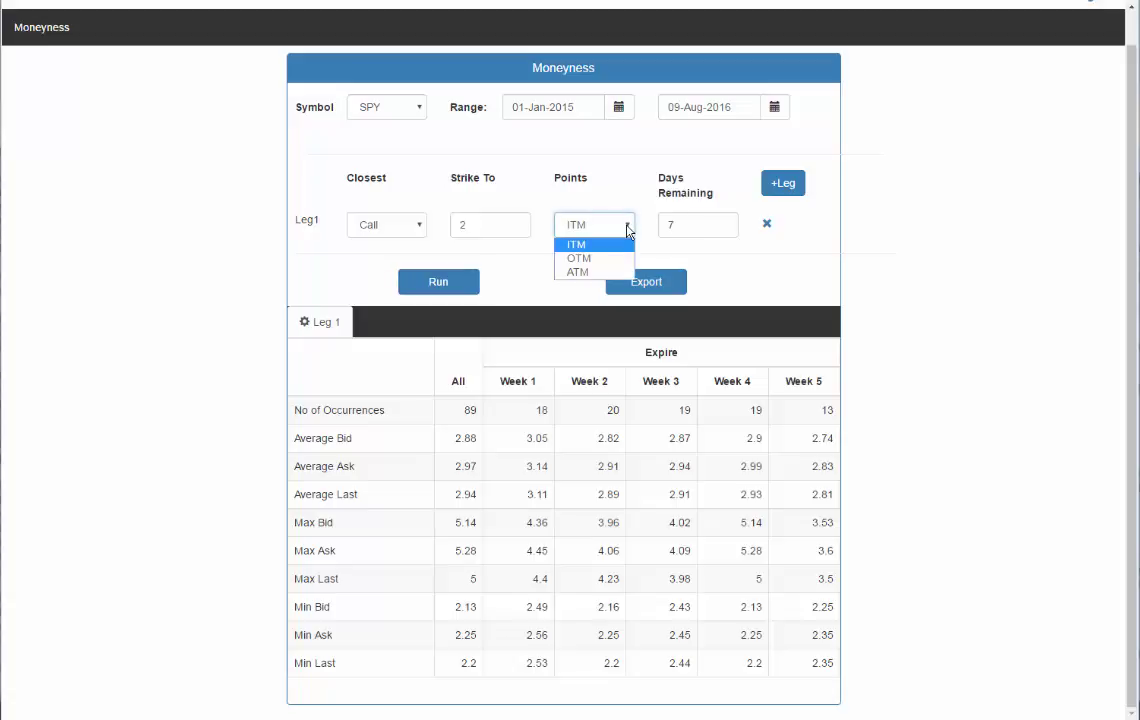
{"action": "left_click", "coordinate": [628, 228]}
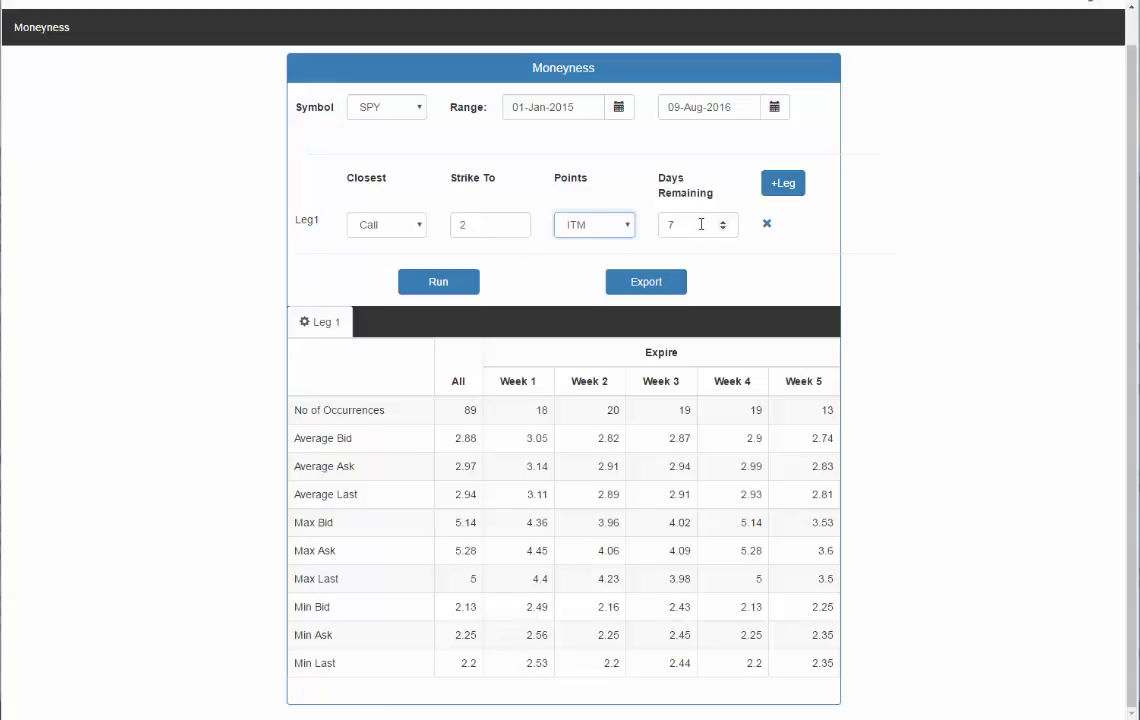
{"action": "left_click", "coordinate": [780, 189]}
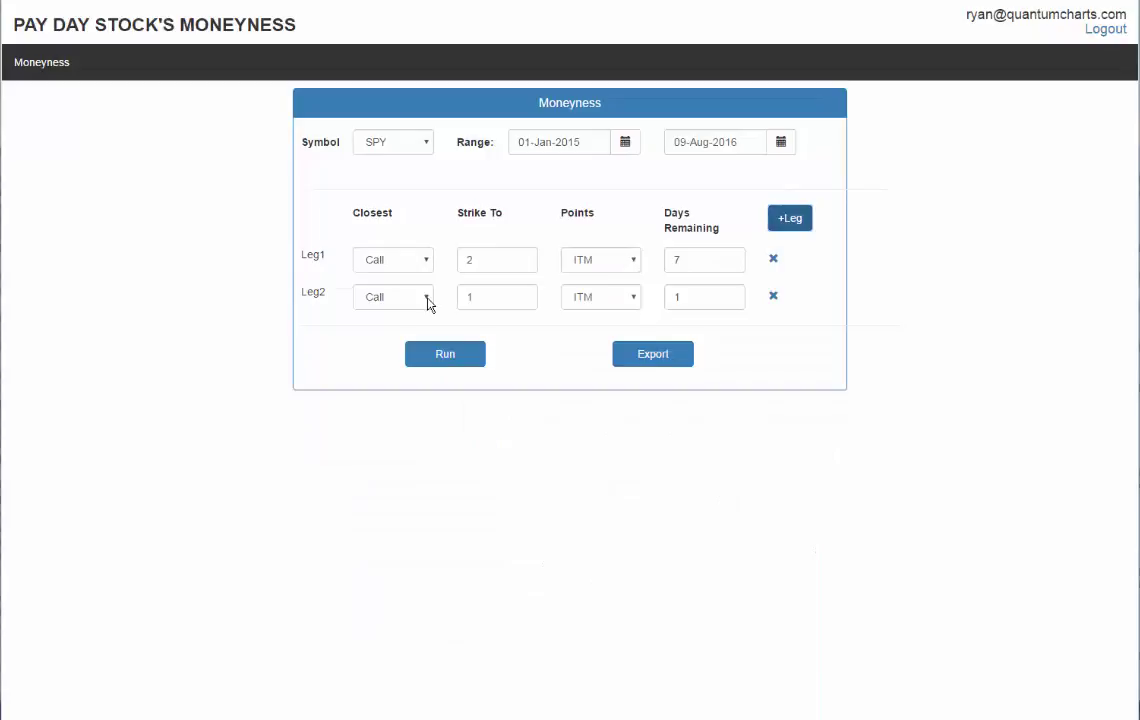
Set Leg2's strike to 3 points out of the money (OTM)
{"action": "left_click", "coordinate": [522, 295]}
{"action": "left_click", "coordinate": [522, 295]}
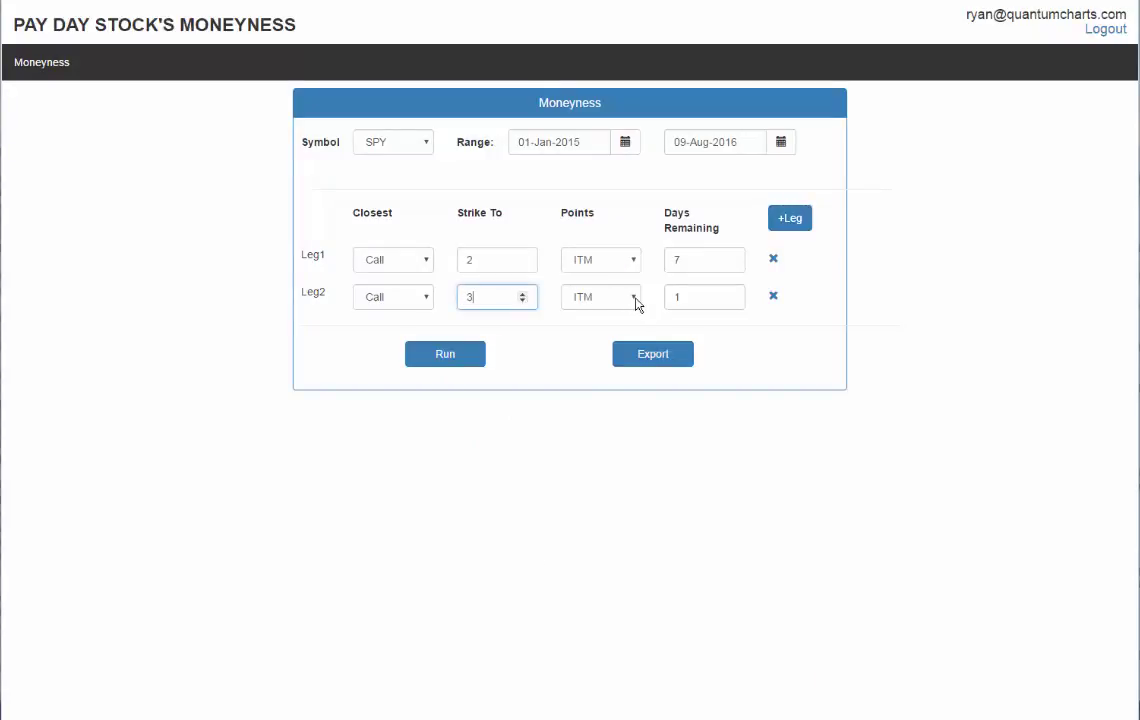
{"action": "left_click", "coordinate": [634, 302]}
{"action": "left_click", "coordinate": [601, 330]}
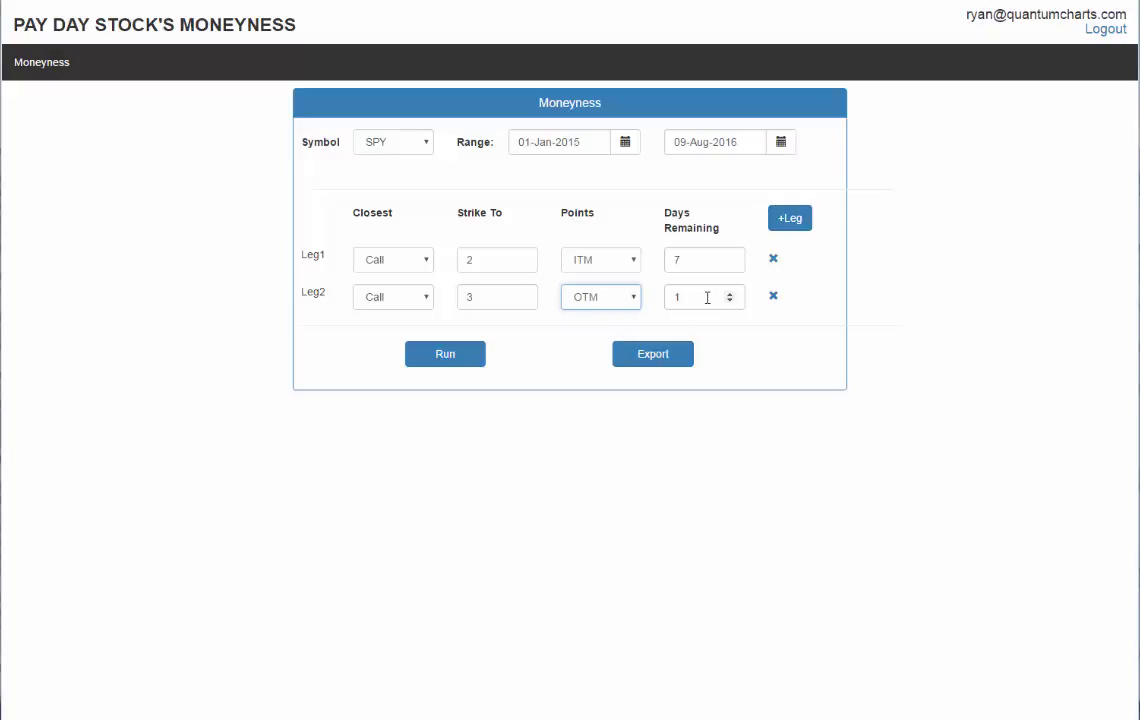
Give Leg2 14 days remaining and run the report for both legs
{"action": "left_click", "coordinate": [688, 297]}
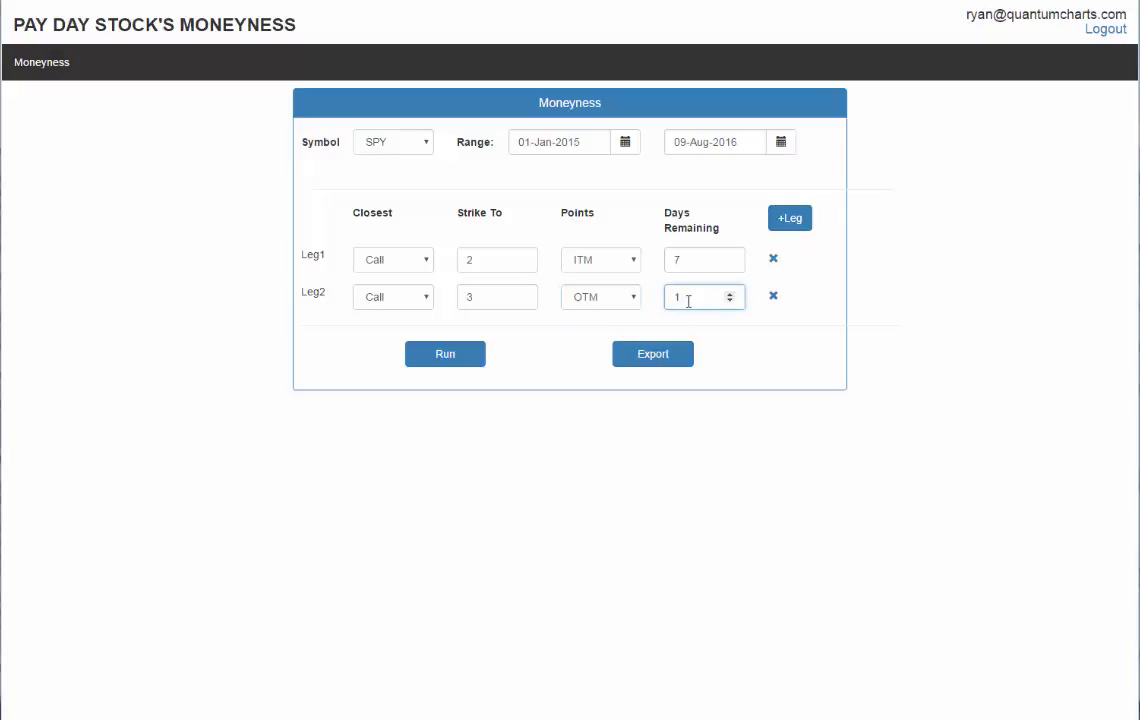
{"action": "key", "text": "BackSpace"}
{"action": "type", "text": "14"}
{"action": "left_click", "coordinate": [446, 356]}
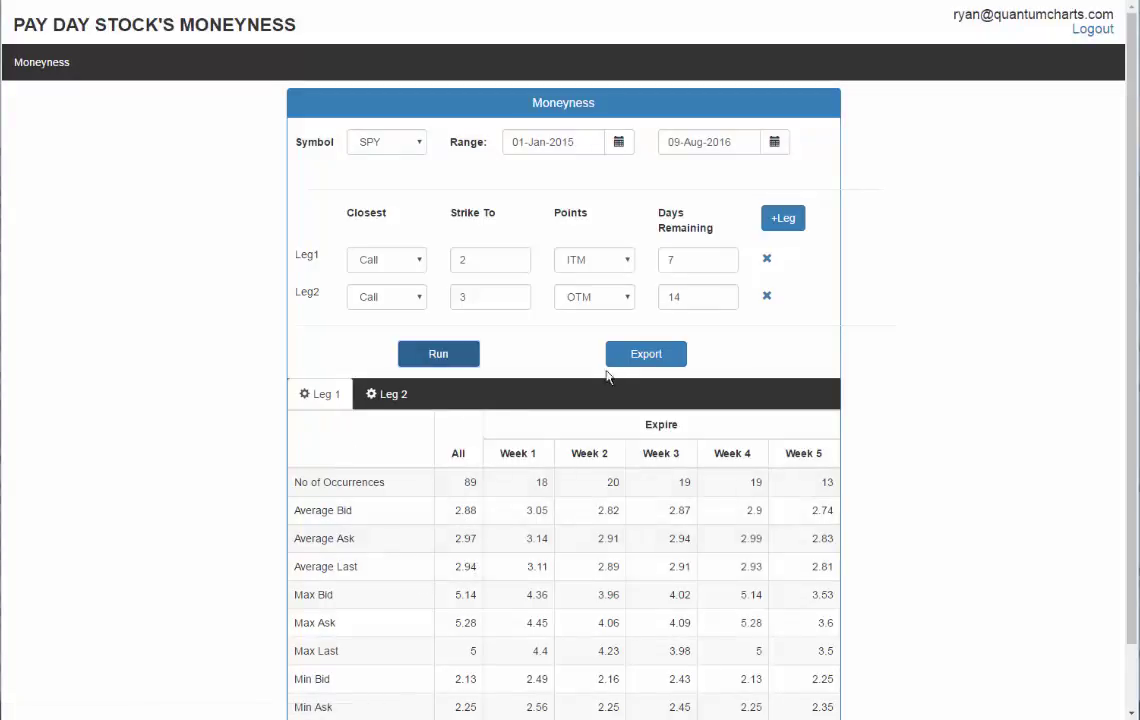
{"action": "left_click", "coordinate": [393, 396]}
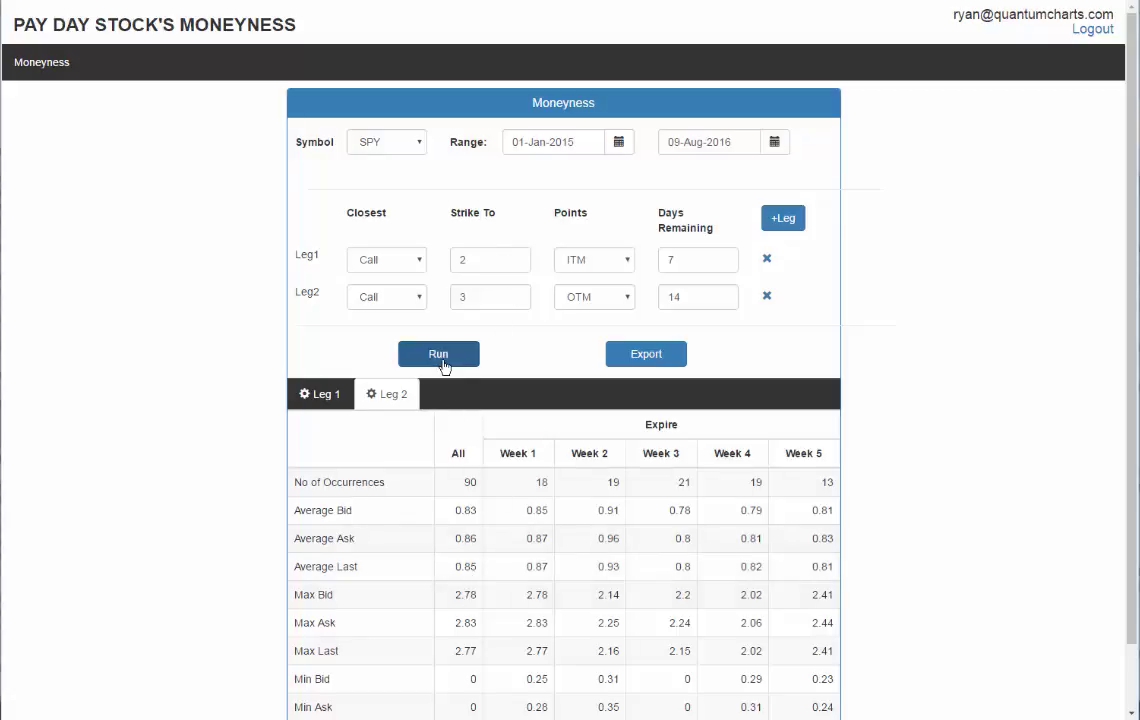
{"action": "left_click", "coordinate": [325, 393]}
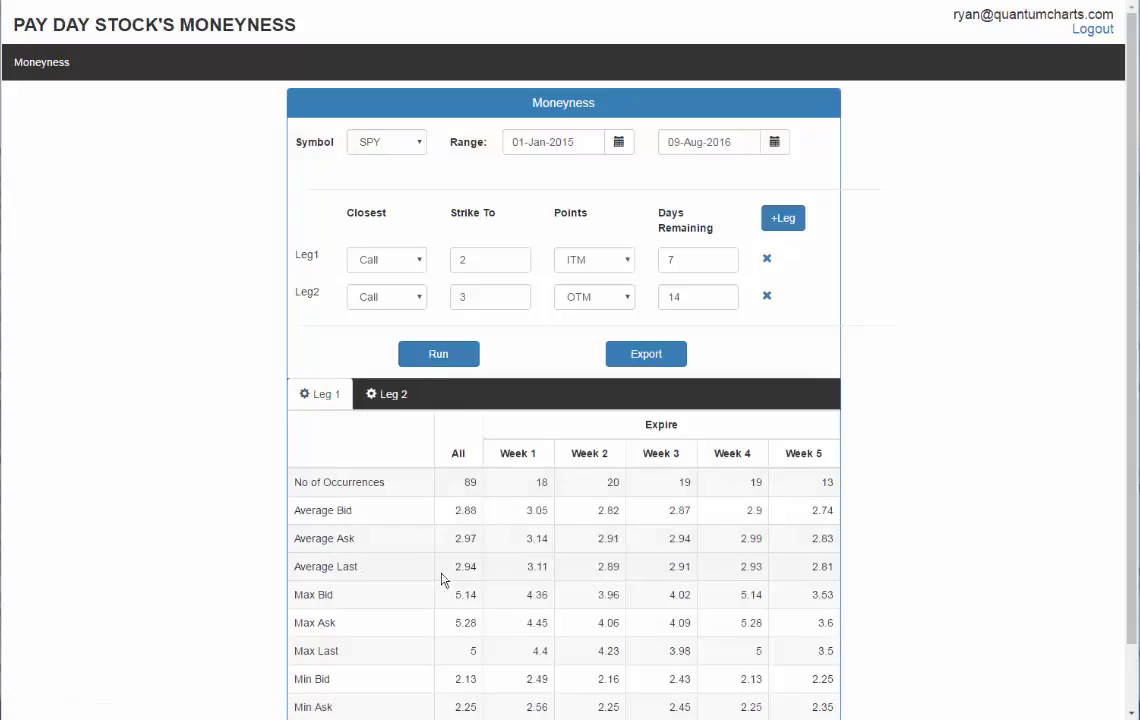
{"action": "left_click", "coordinate": [384, 399]}
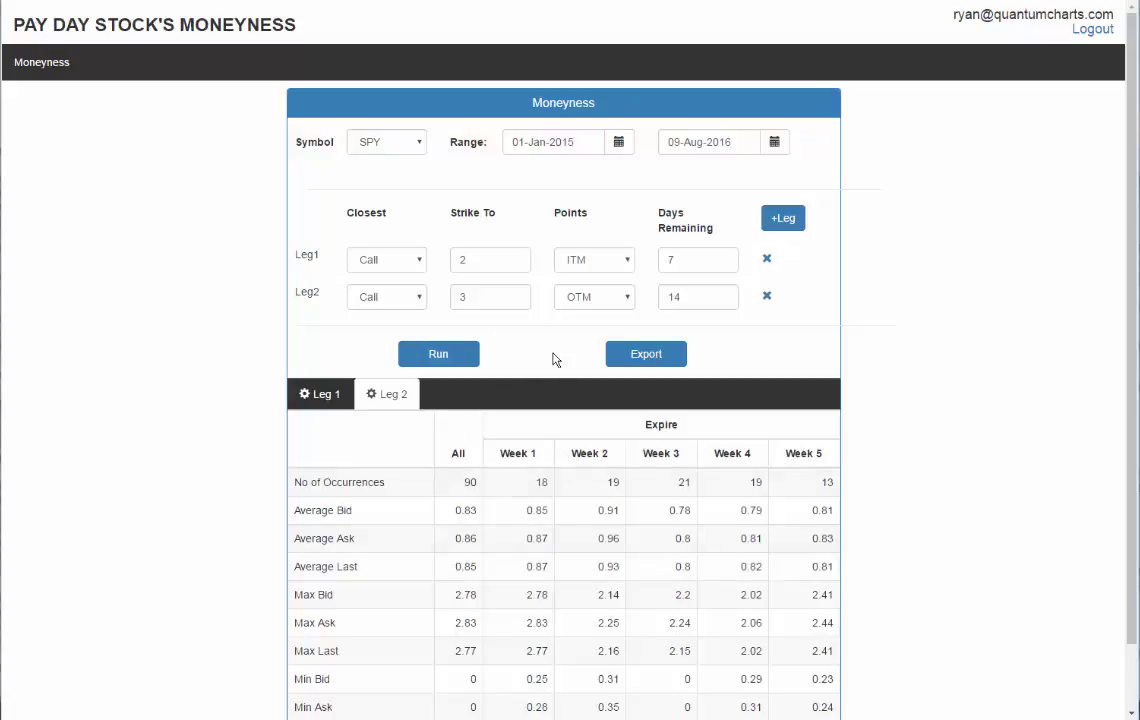
{"action": "left_click", "coordinate": [330, 394]}
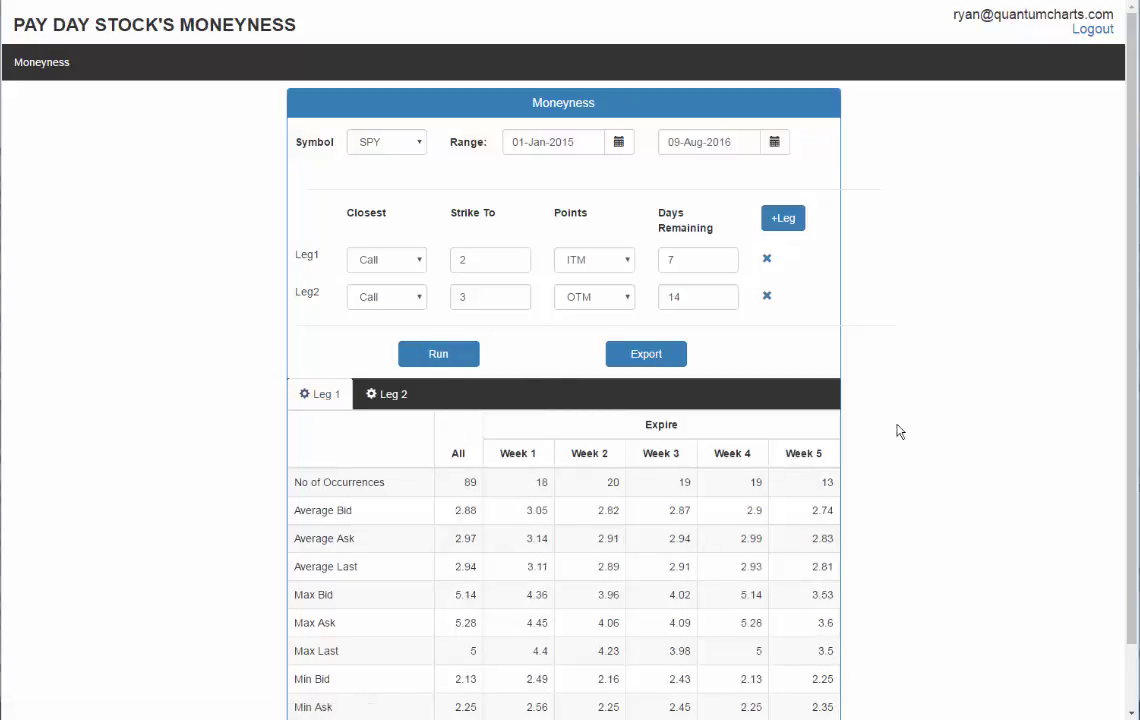